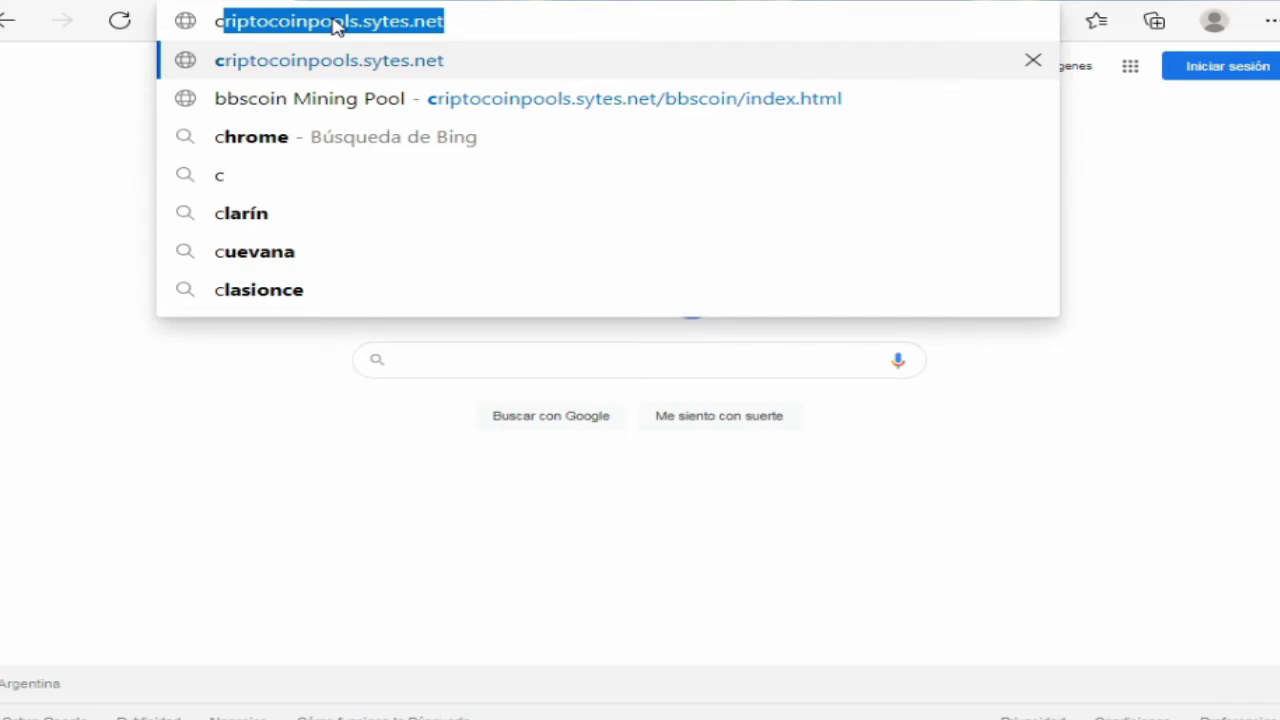
Step: Go to criptocoinpools.sytes.net and open the Monero webminer page
key(End)
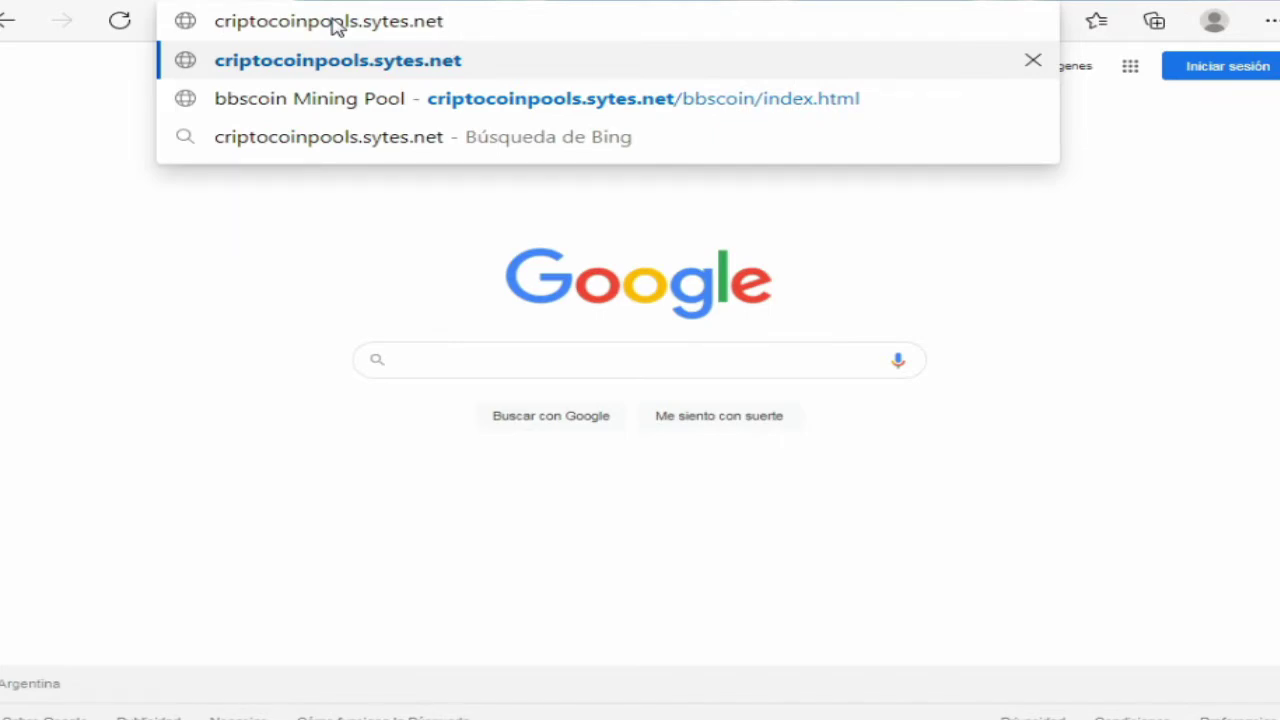
key(Return)
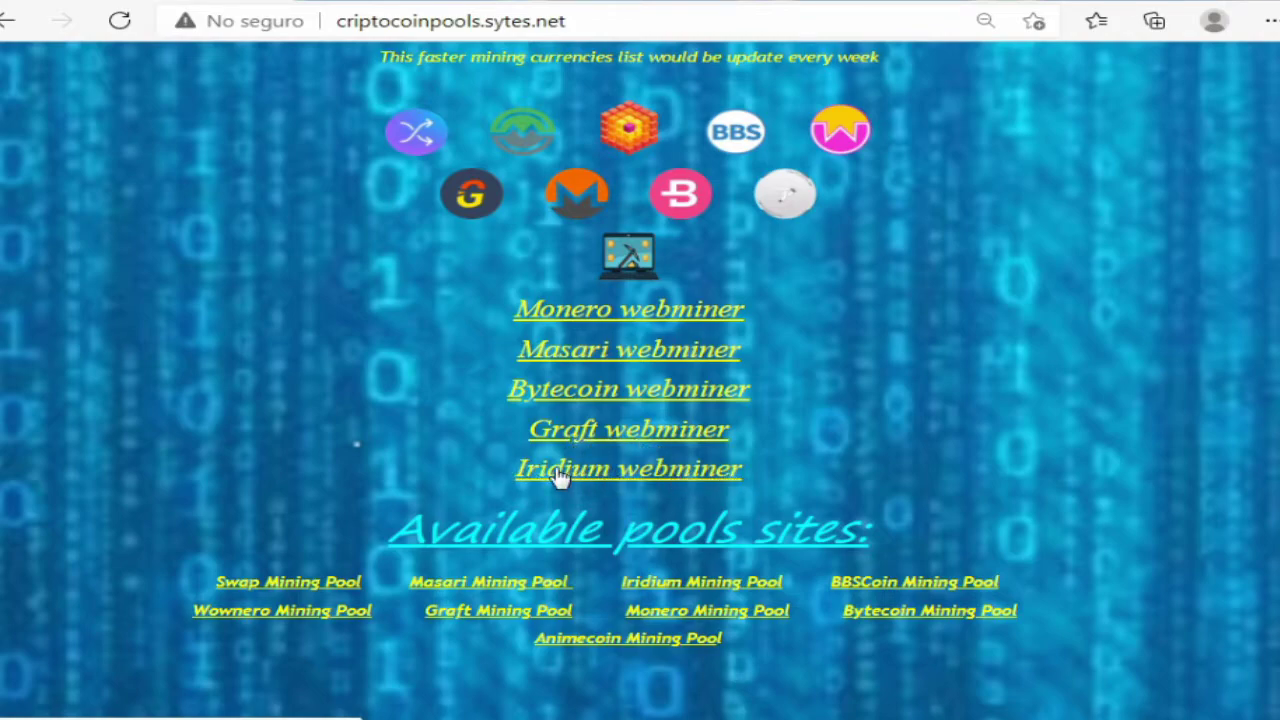
click(658, 312)
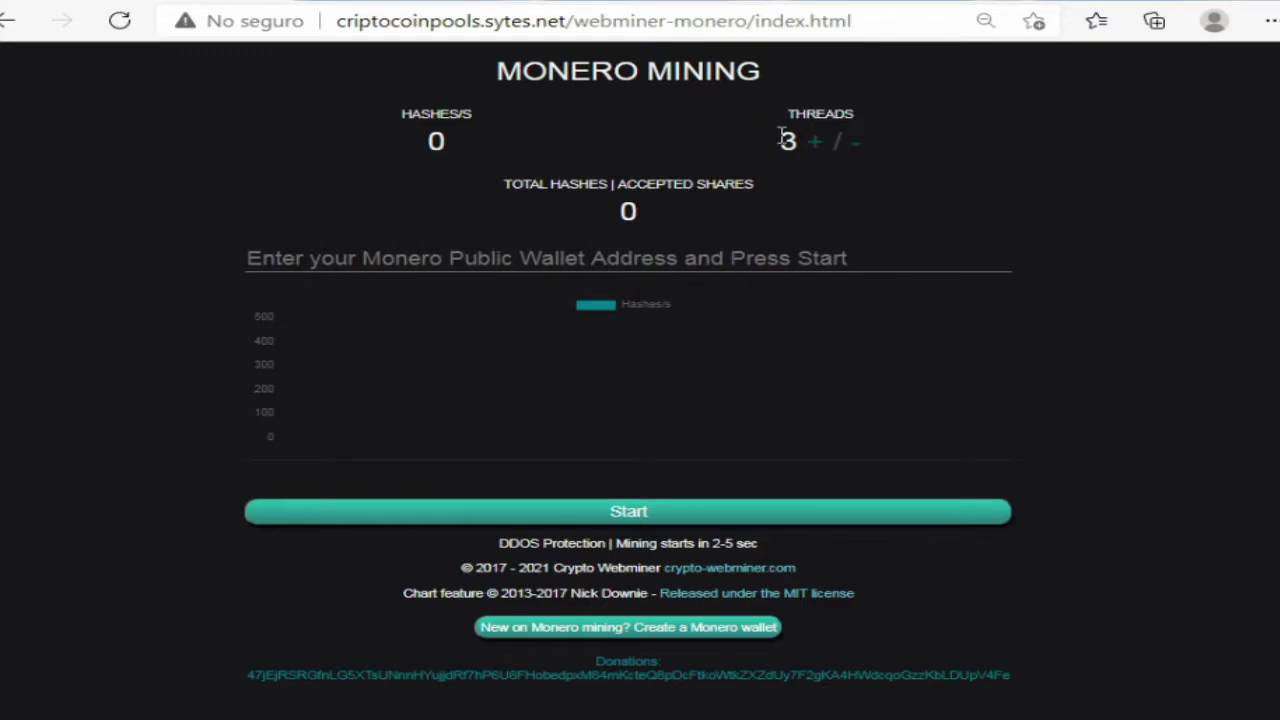
Step: Adjust the Monero miner's thread count down and up, ending at 4 threads
click(855, 146)
click(854, 148)
click(818, 148)
click(818, 150)
click(816, 148)
Step: Copy the donation wallet address and paste it as the Monero public wallet address
double_click(520, 675)
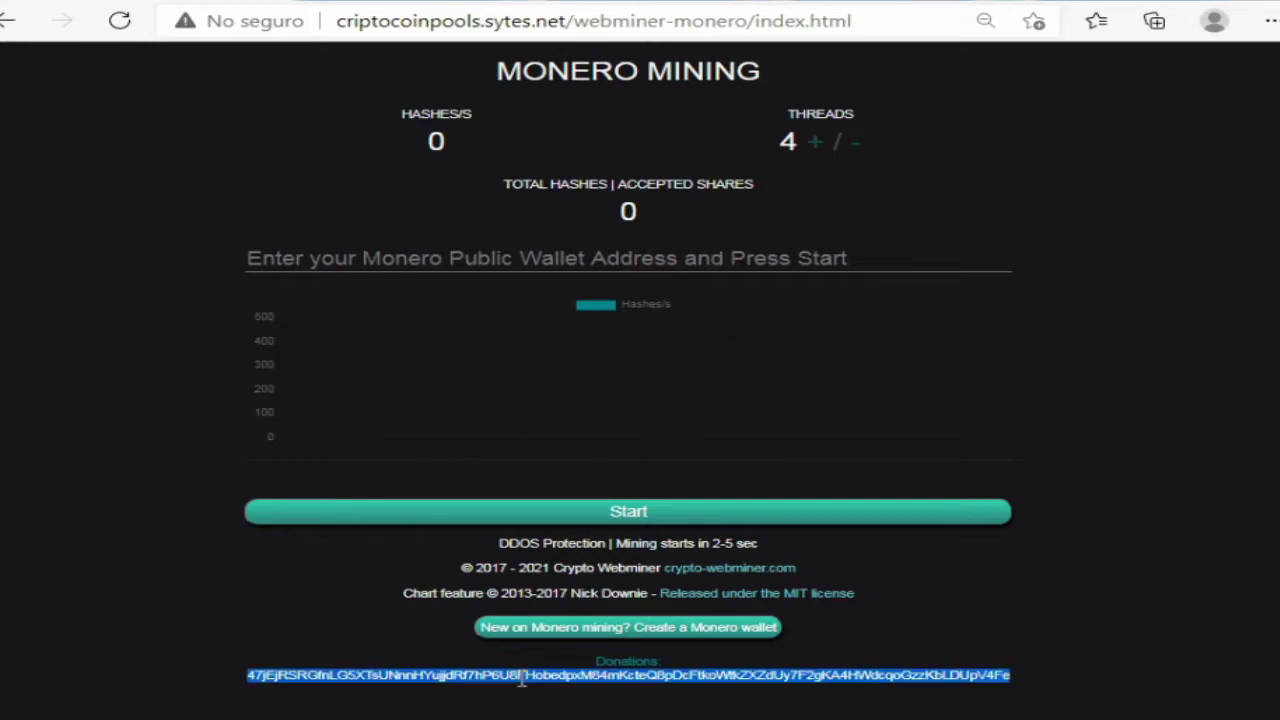
right_click(520, 675)
click(590, 322)
click(370, 630)
click(407, 250)
right_click(407, 250)
click(481, 425)
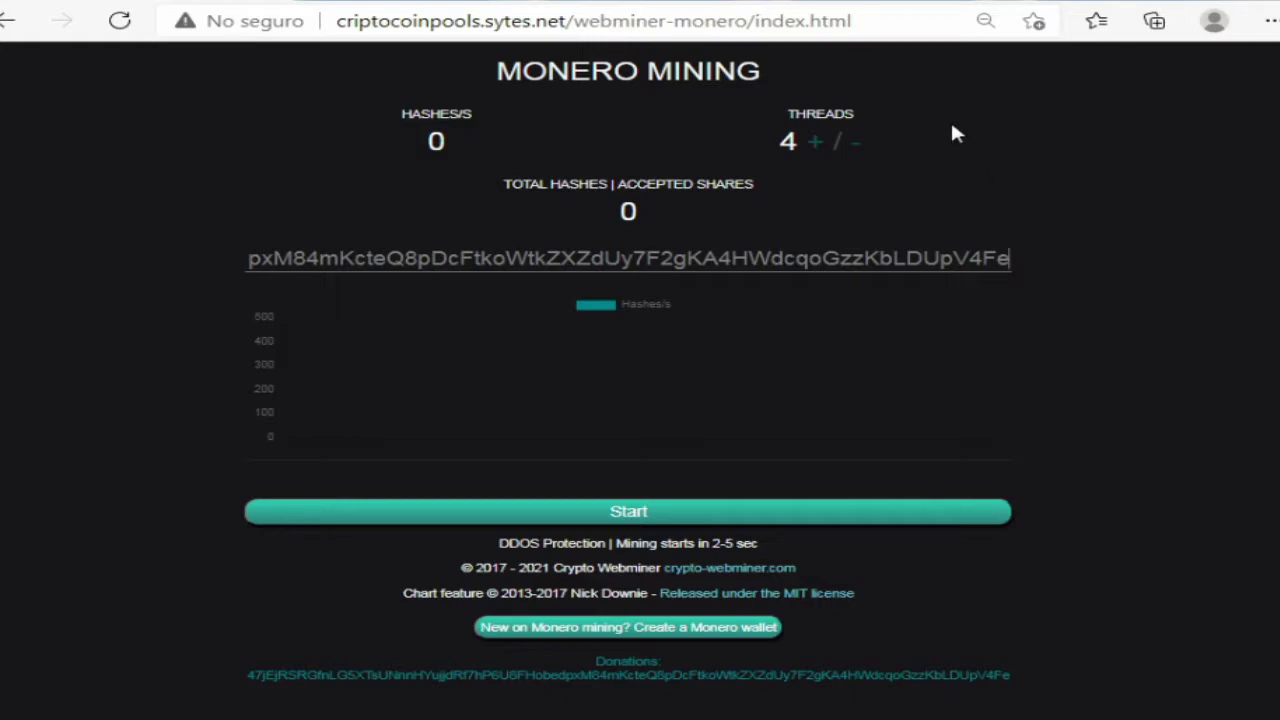
Step: Raise the Monero miner's threads to 8 and start mining
click(817, 145)
click(817, 145)
click(817, 145)
click(817, 145)
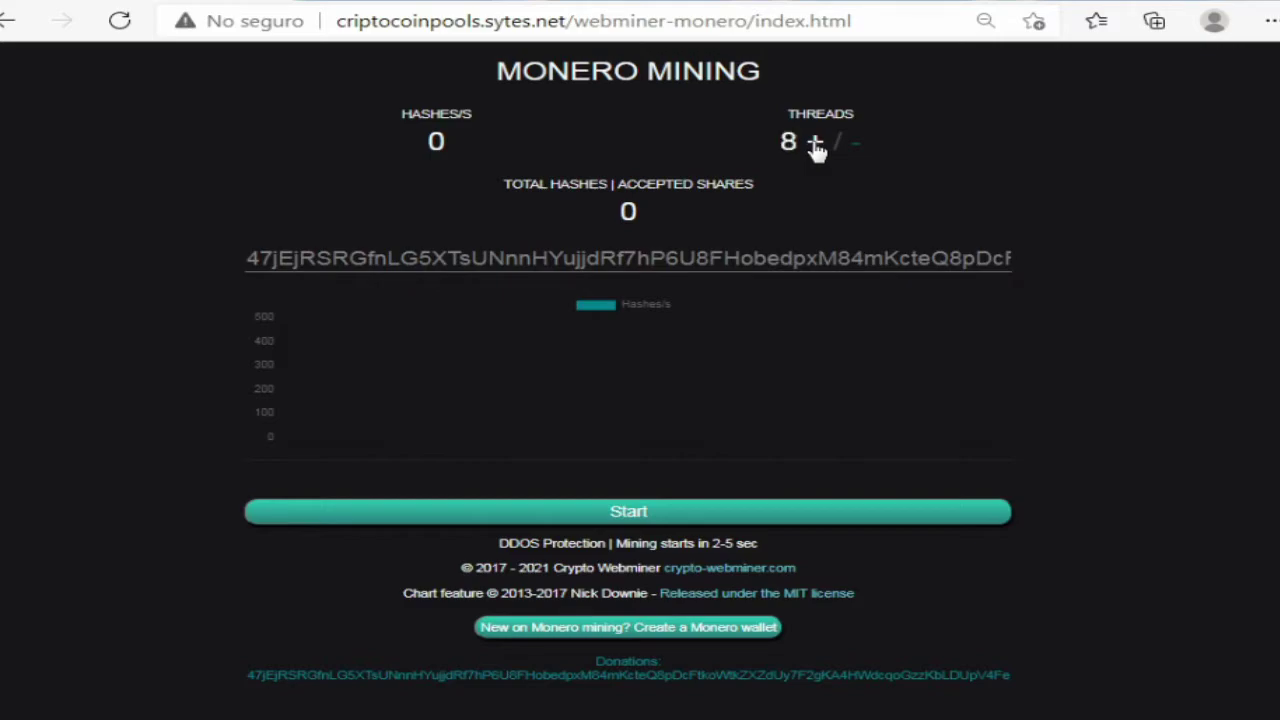
click(737, 511)
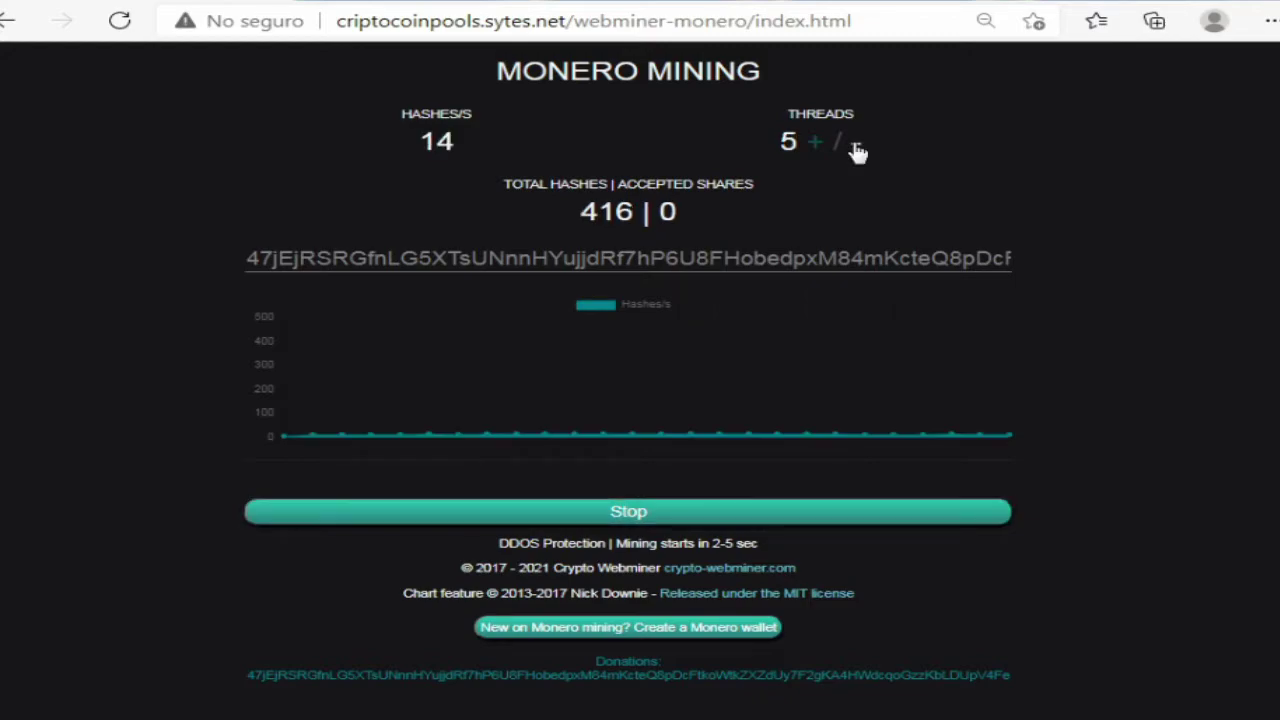
Step: Lower the running Monero miner's threads to 1 and stop mining
double_click(858, 150)
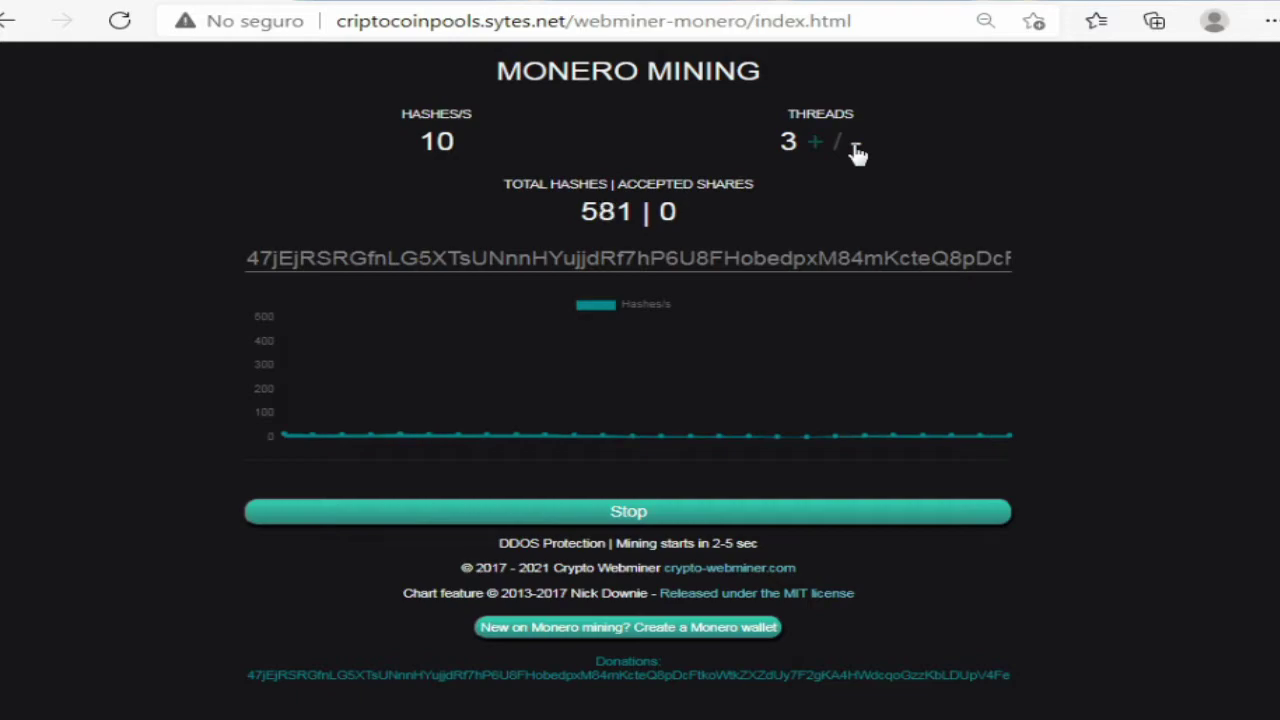
click(856, 149)
click(856, 149)
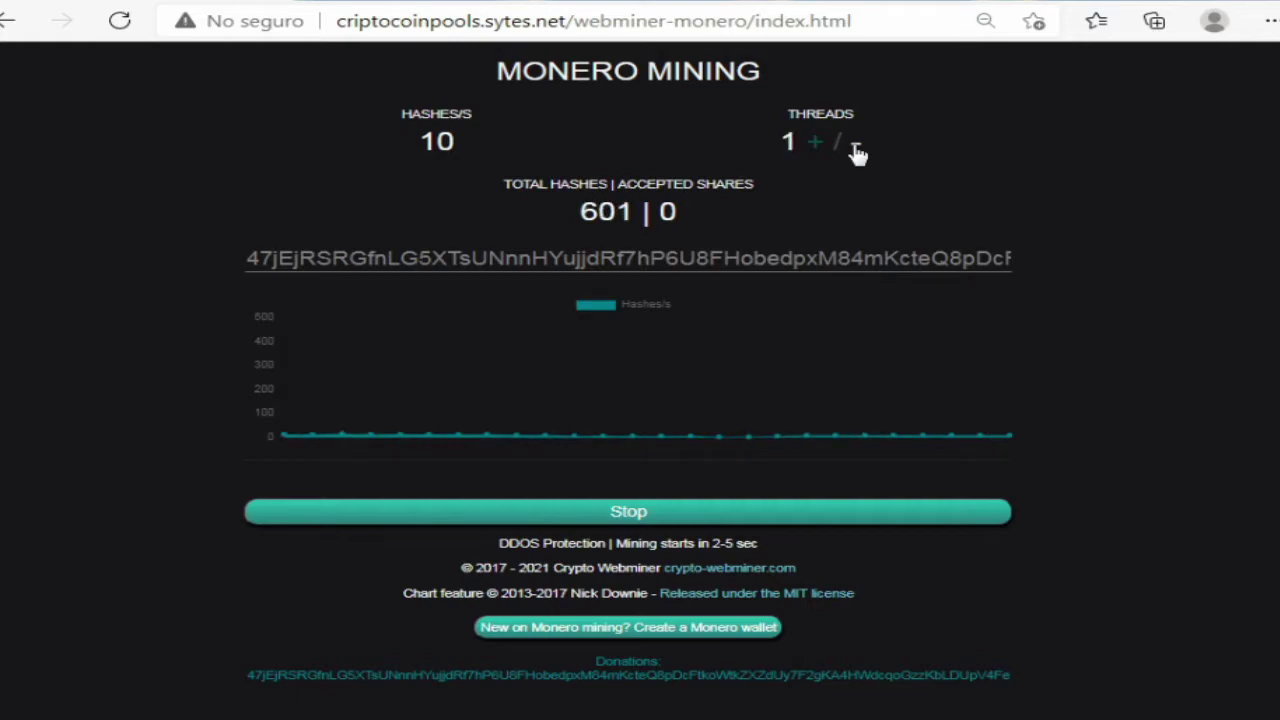
click(622, 512)
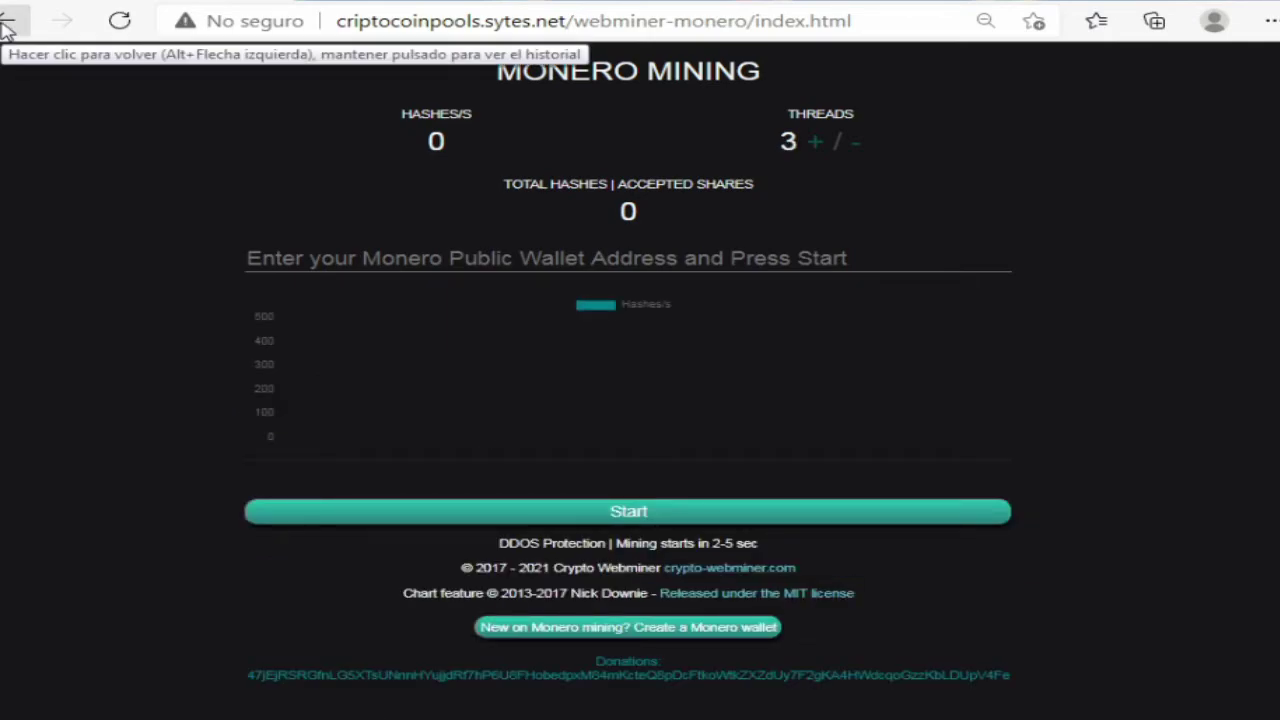
Step: Return to the pool site's home page, open the Bytecoin webminer and set its threads to 2
click(8, 21)
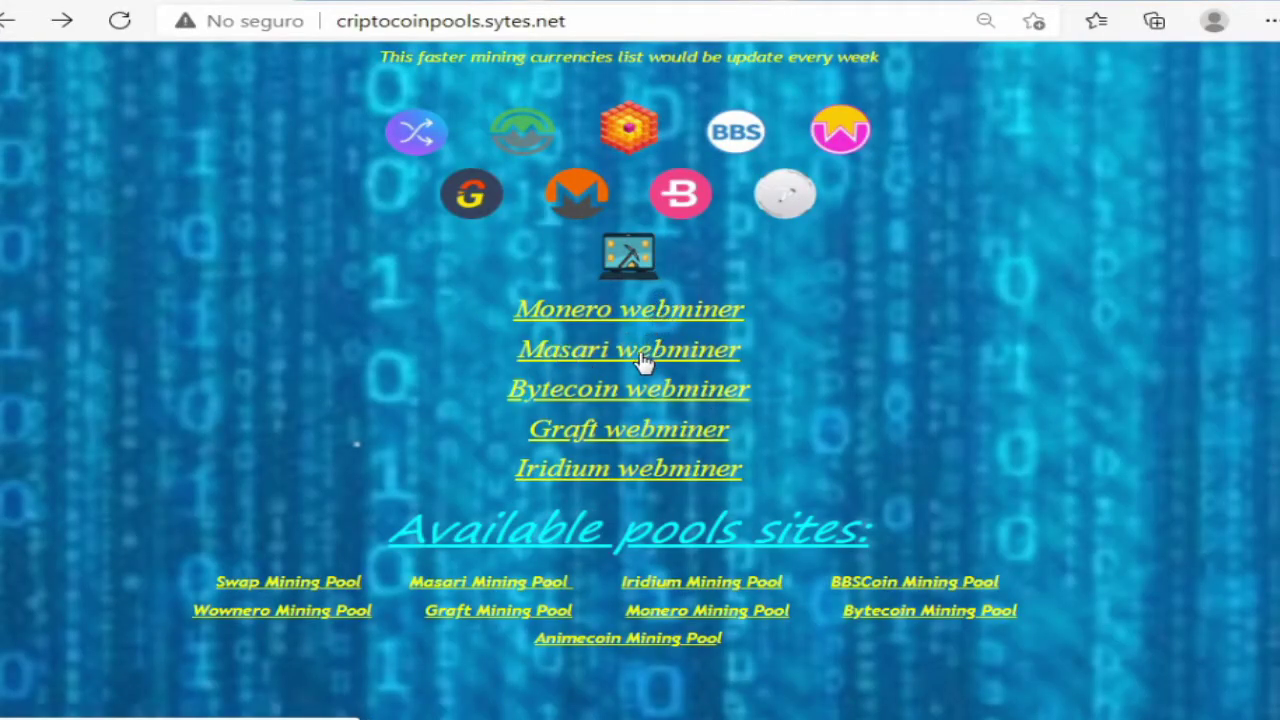
click(640, 392)
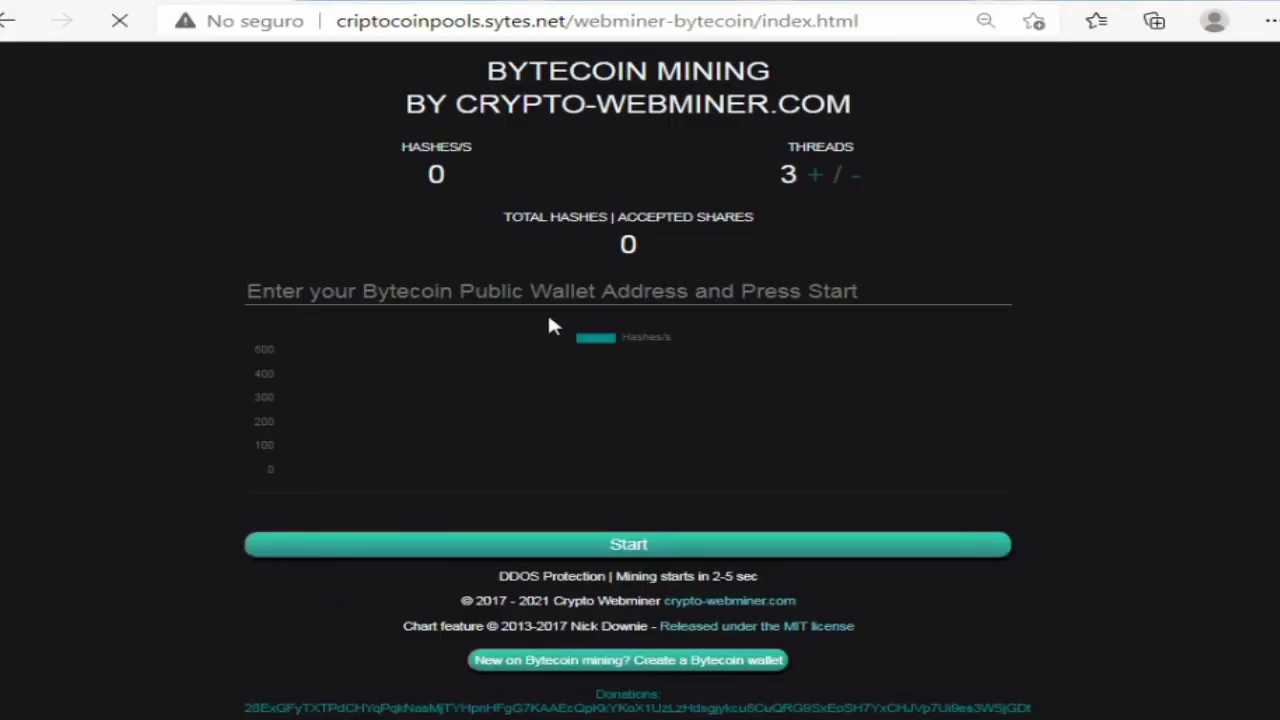
click(856, 177)
Step: Enter the page's donation address as the Bytecoin public wallet address and start mining
double_click(578, 706)
key(ctrl+c)
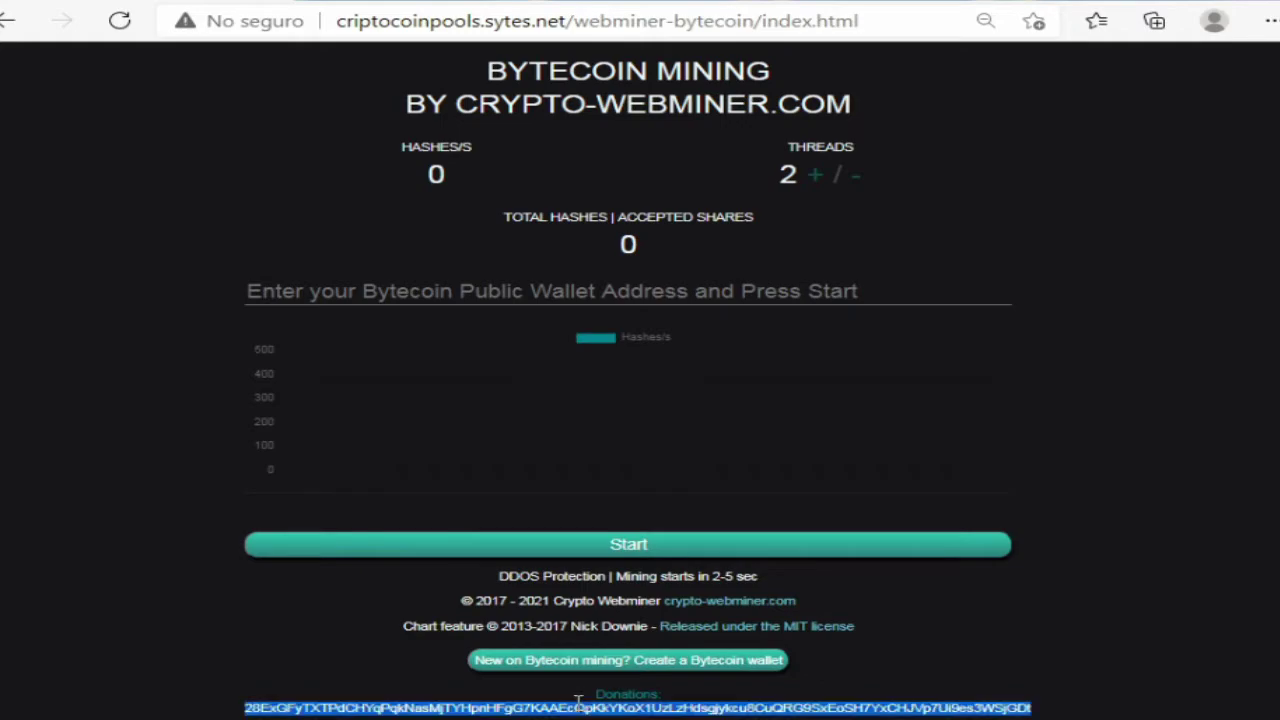
right_click(578, 706)
click(640, 348)
click(548, 290)
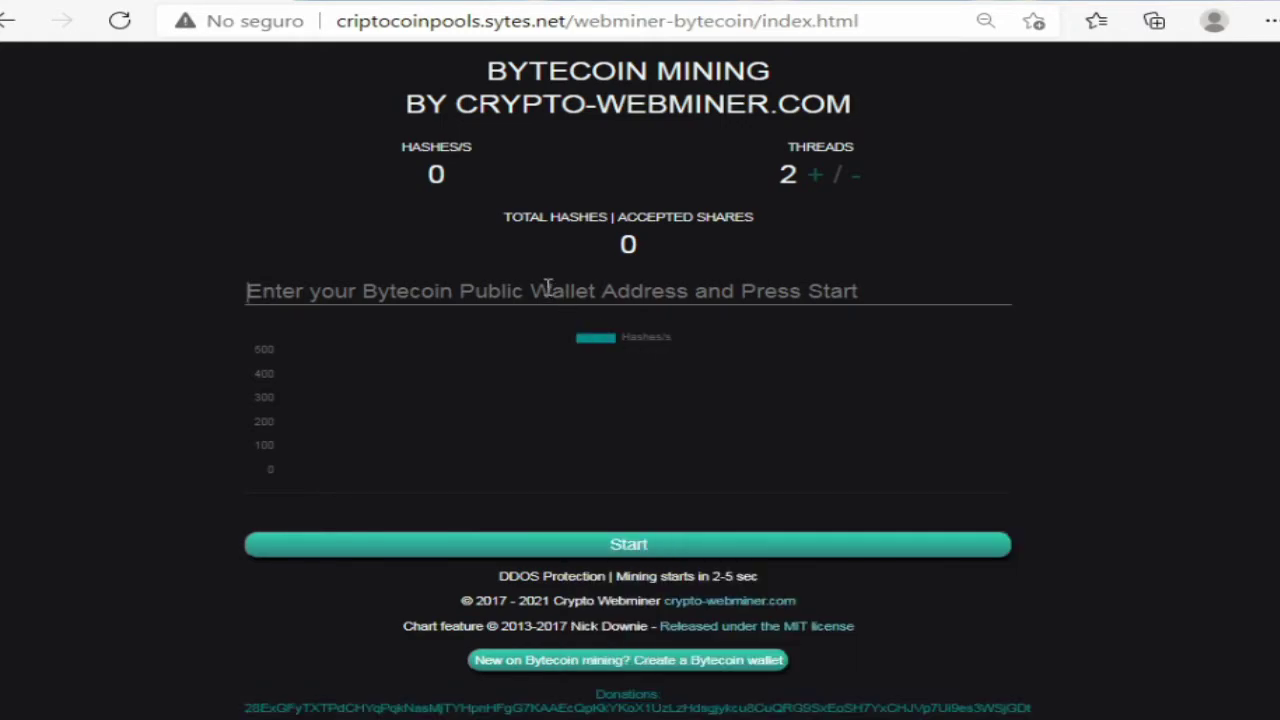
right_click(548, 290)
click(634, 443)
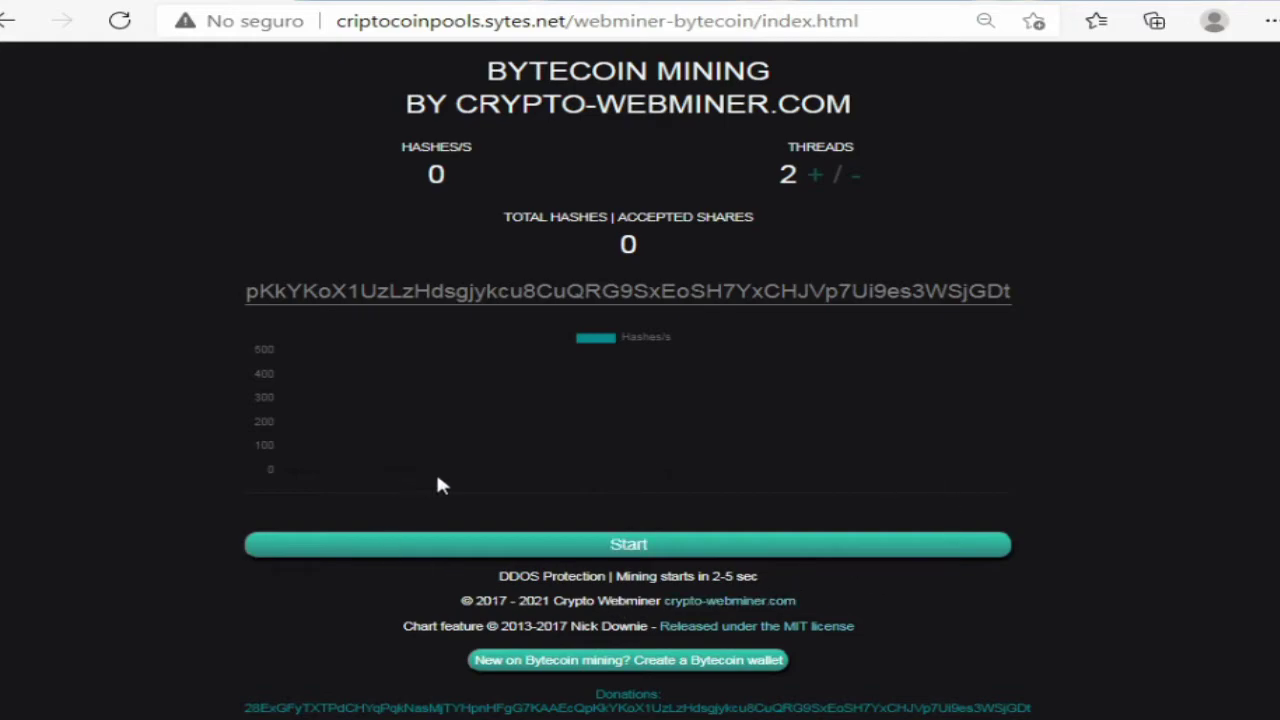
click(590, 553)
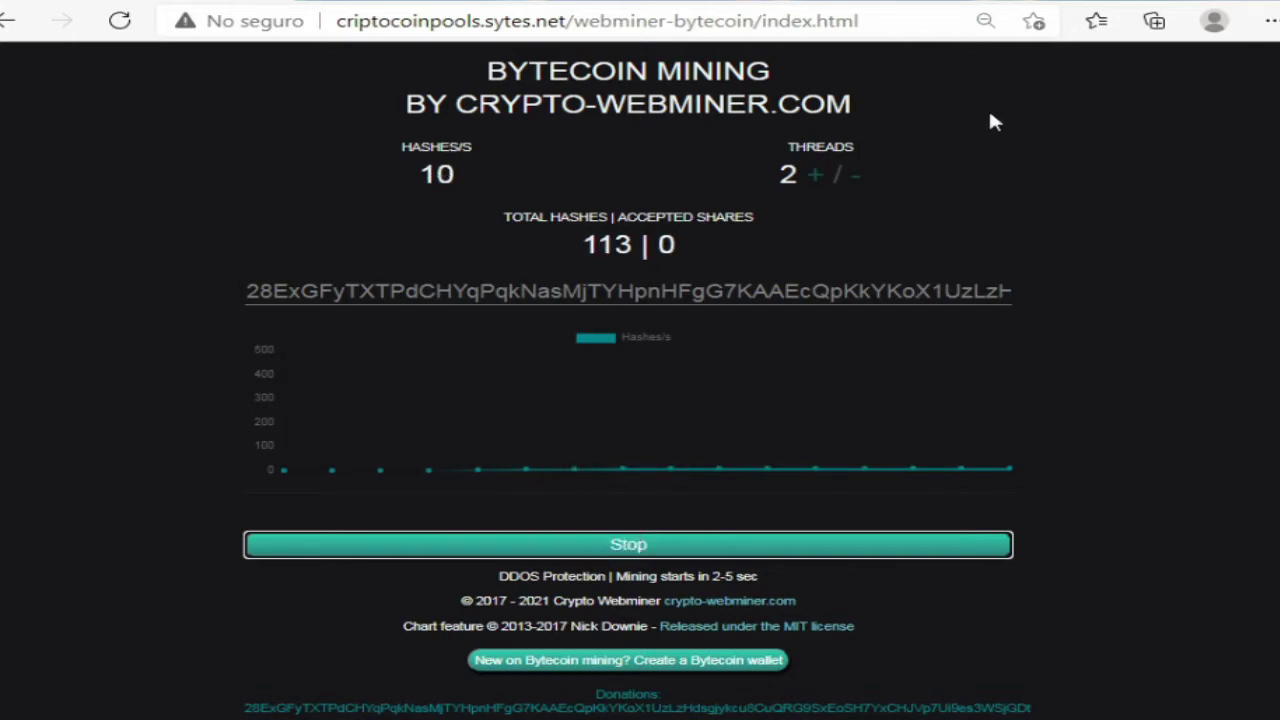
Step: Raise the running Bytecoin miner's threads to 5
click(817, 176)
click(817, 176)
click(817, 176)
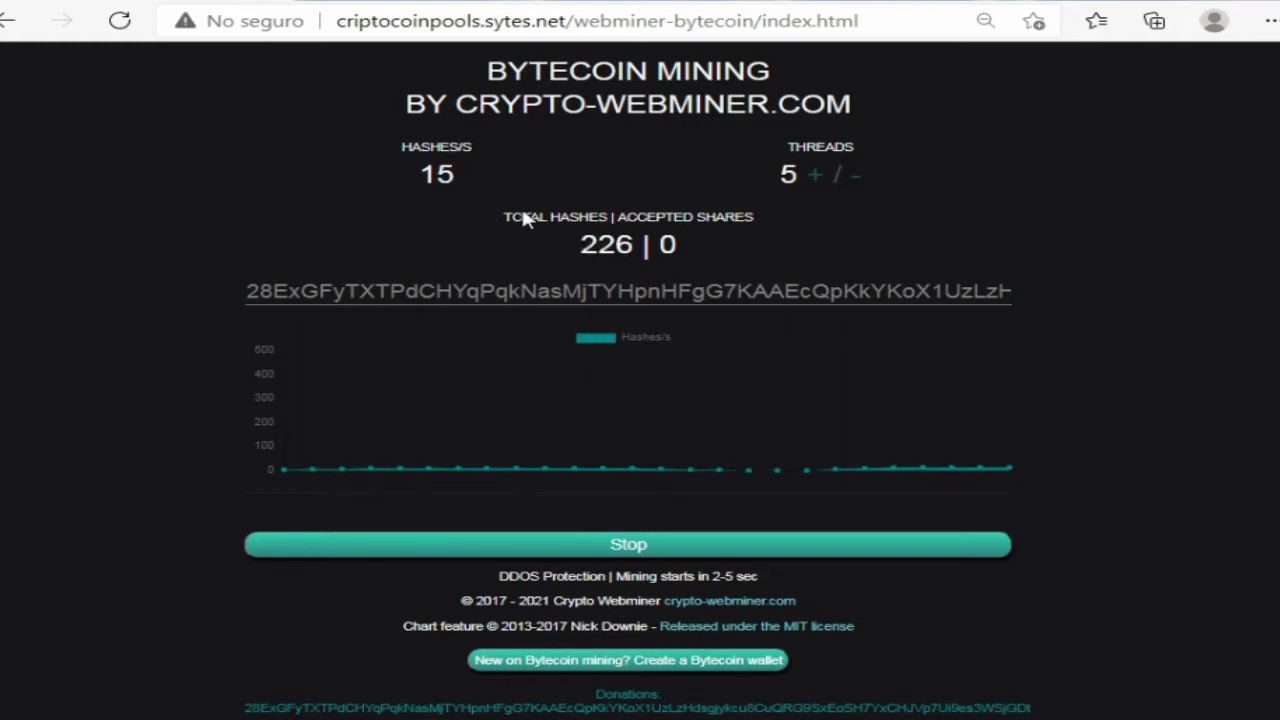
Step: Lower the Bytecoin miner's threads to 2 and stop mining
click(857, 184)
click(858, 185)
click(857, 184)
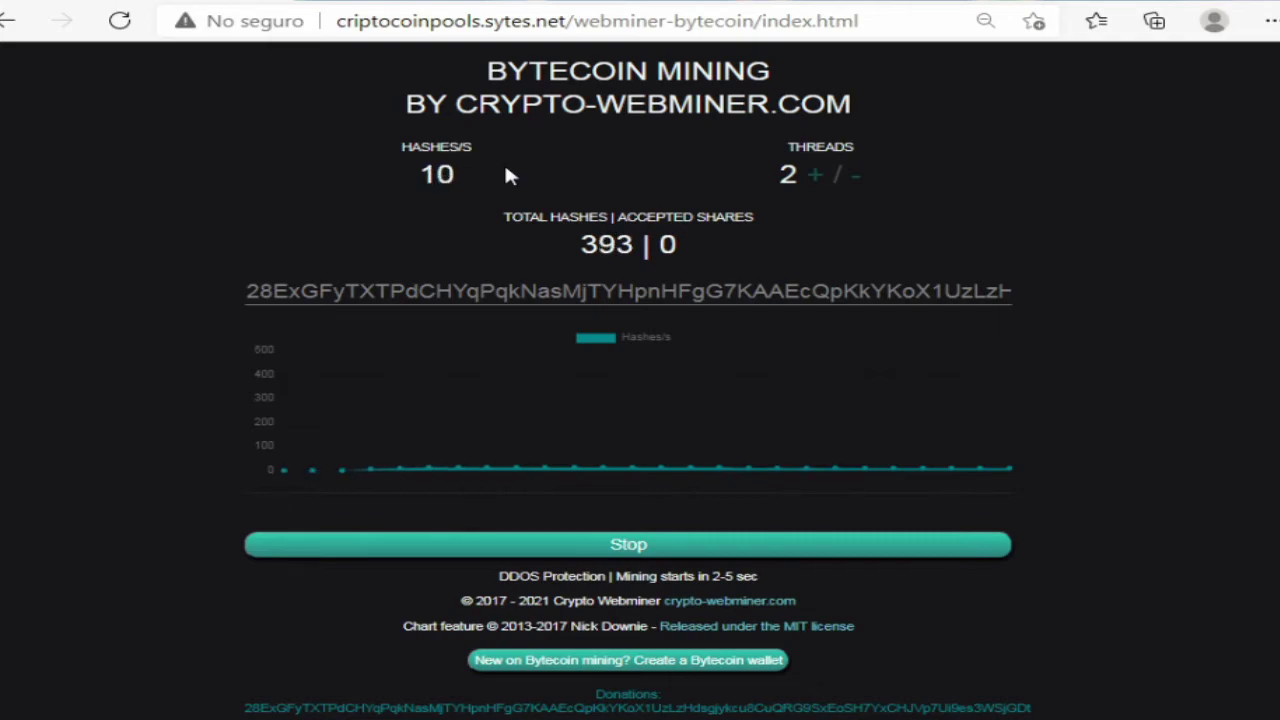
click(614, 560)
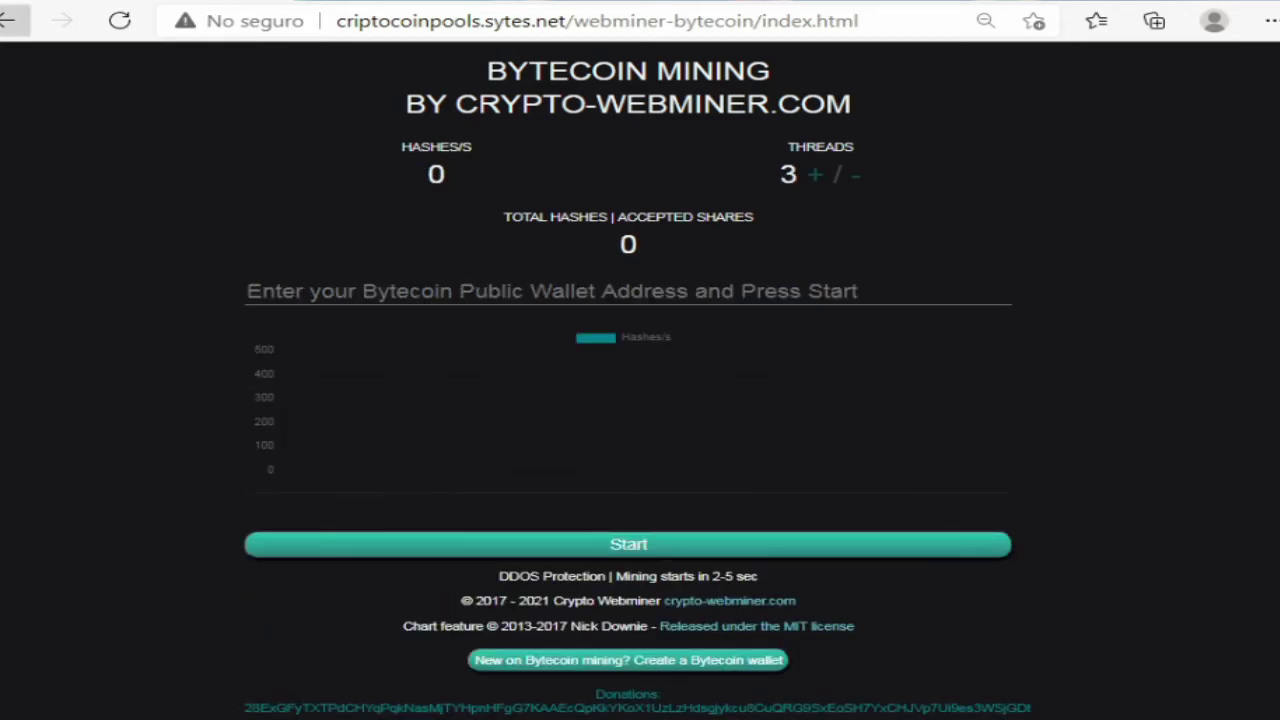
Step: Go back and open the Masari webminer, and enter its page's donation address as the Masari public wallet address
click(8, 20)
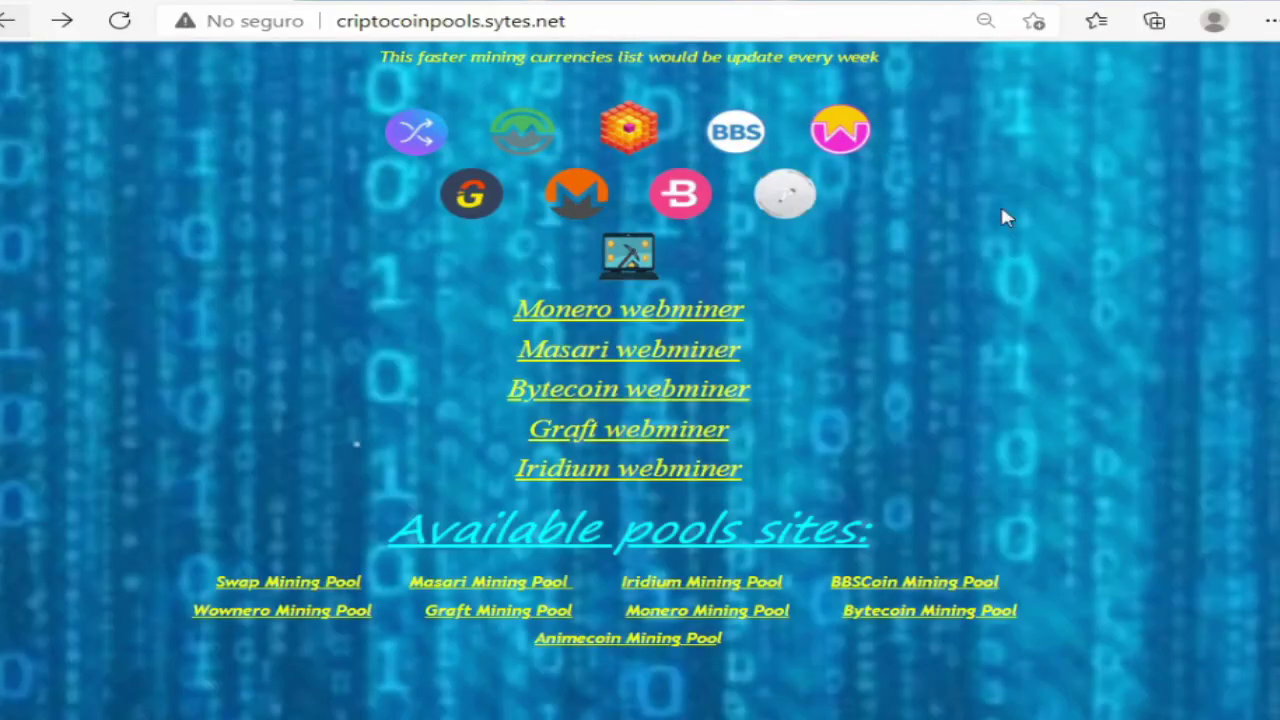
click(595, 360)
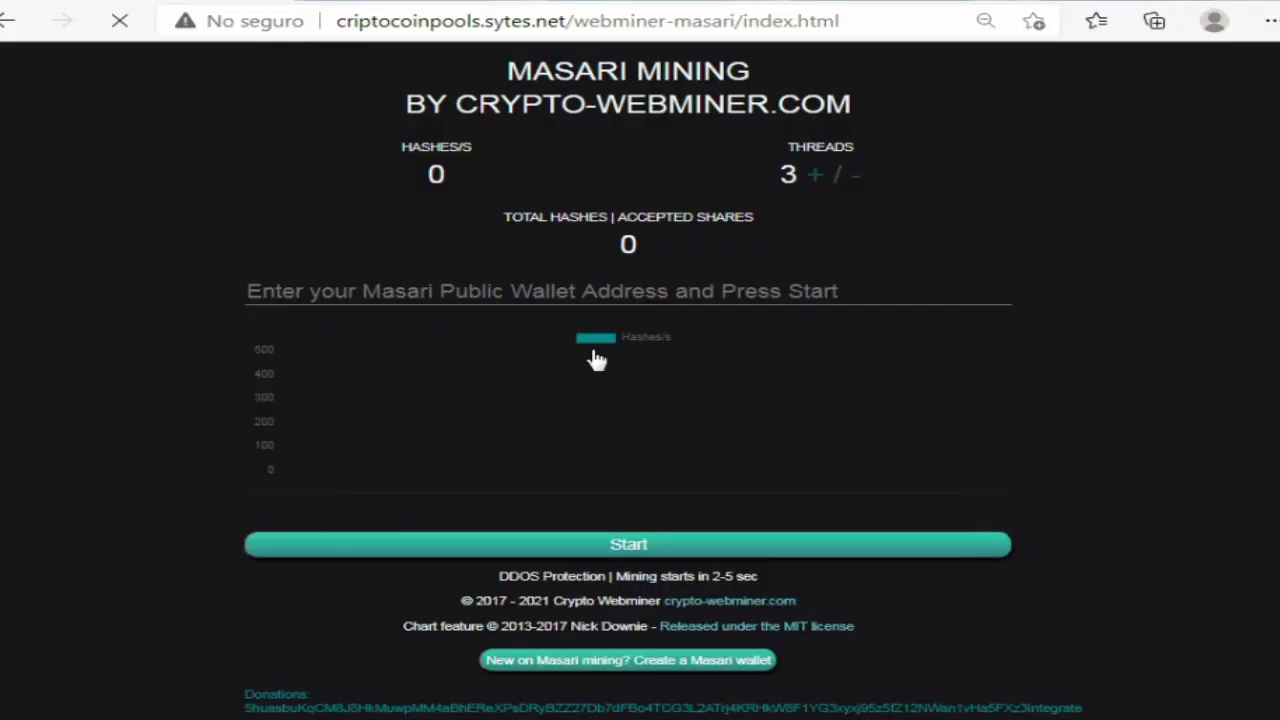
double_click(679, 708)
right_click(679, 708)
click(663, 352)
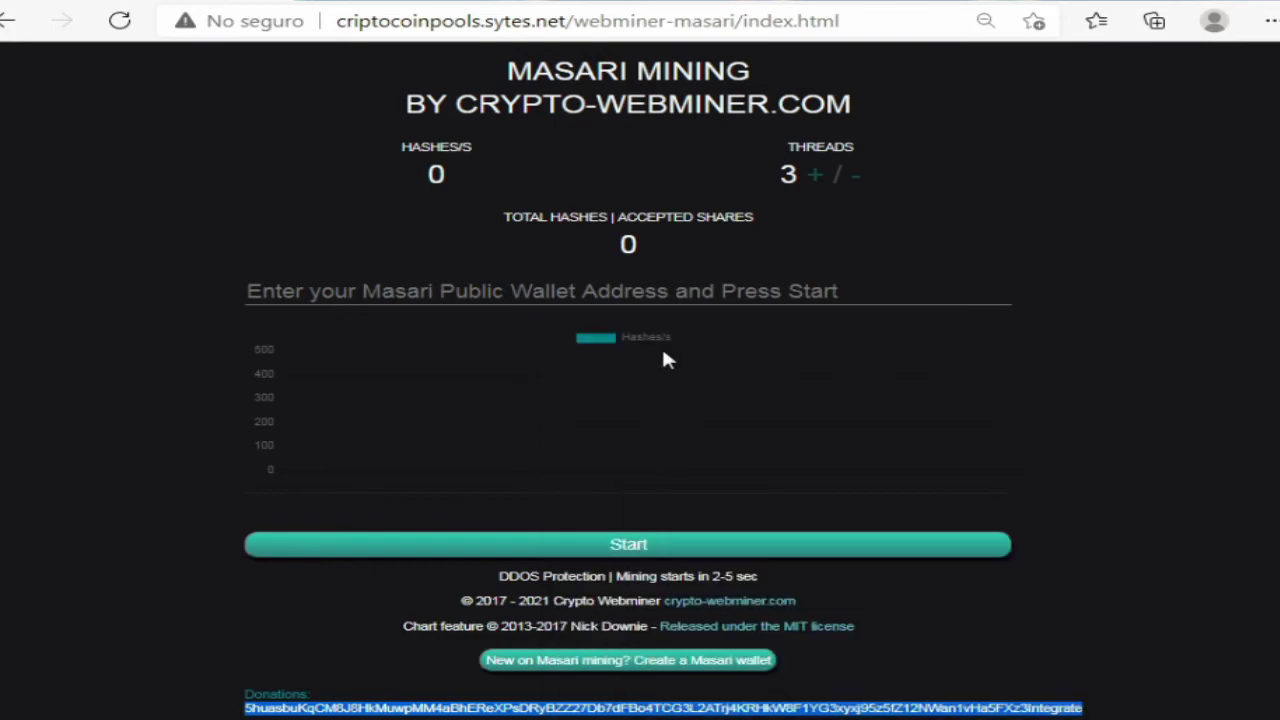
click(590, 291)
right_click(590, 291)
click(660, 443)
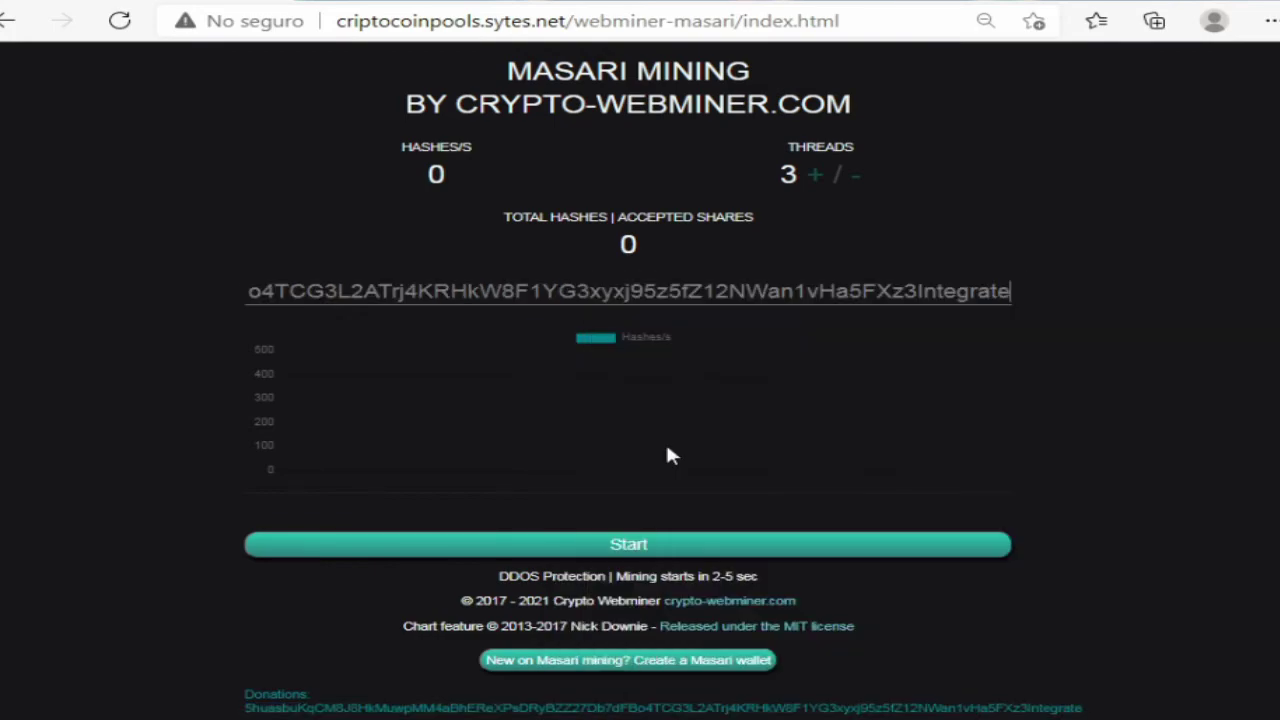
Step: Set the Masari miner's threads to 2 and start mining
click(848, 177)
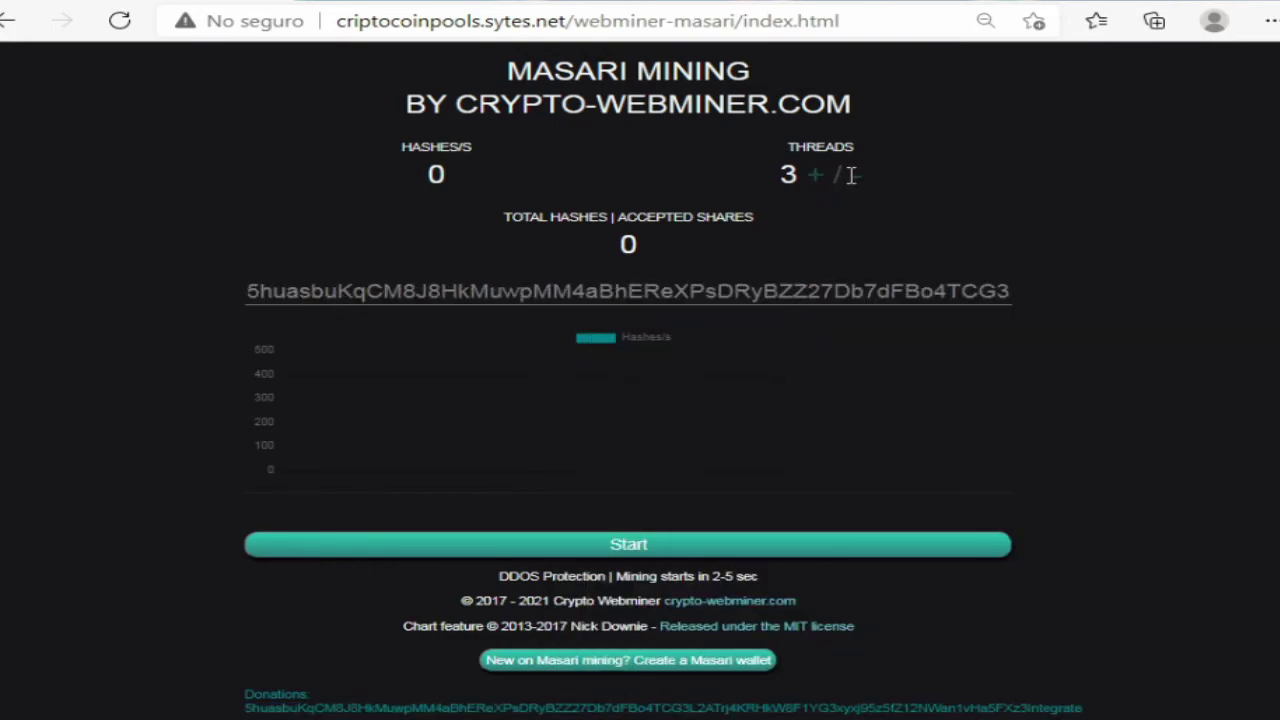
click(857, 182)
click(590, 557)
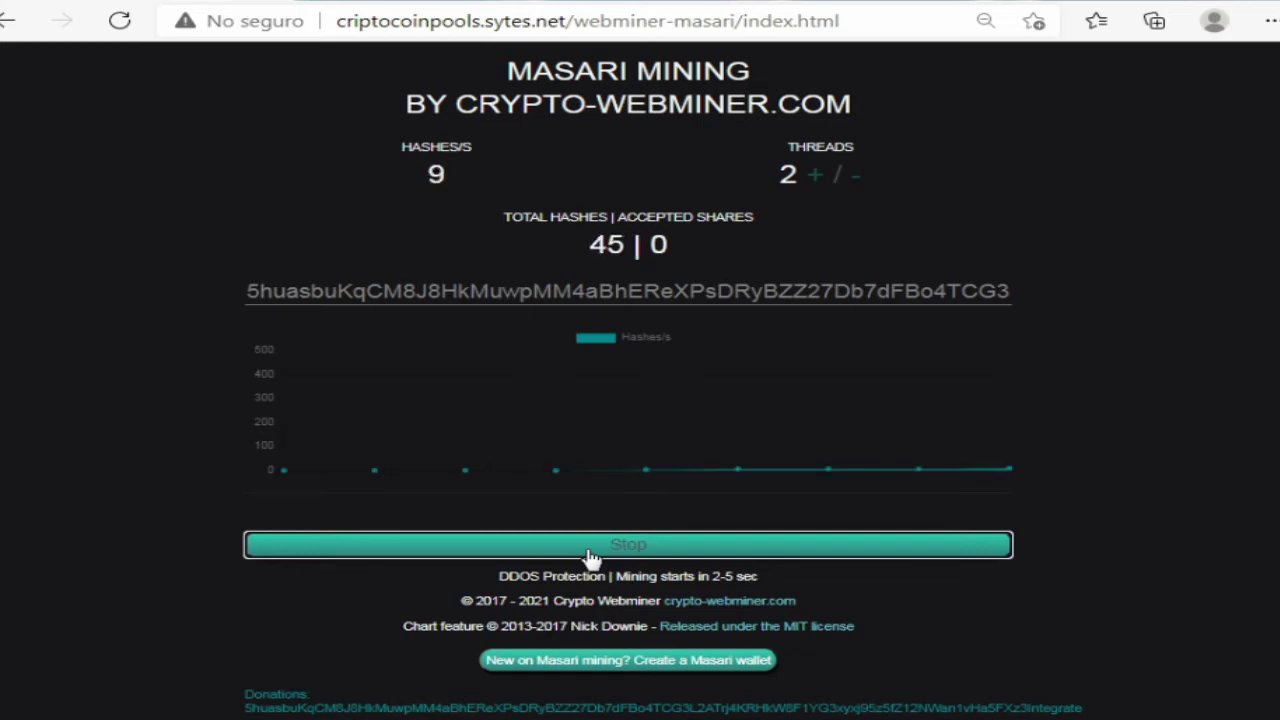
Step: Raise the running Masari miner's threads to 4, and after a while to 8
click(815, 180)
click(815, 180)
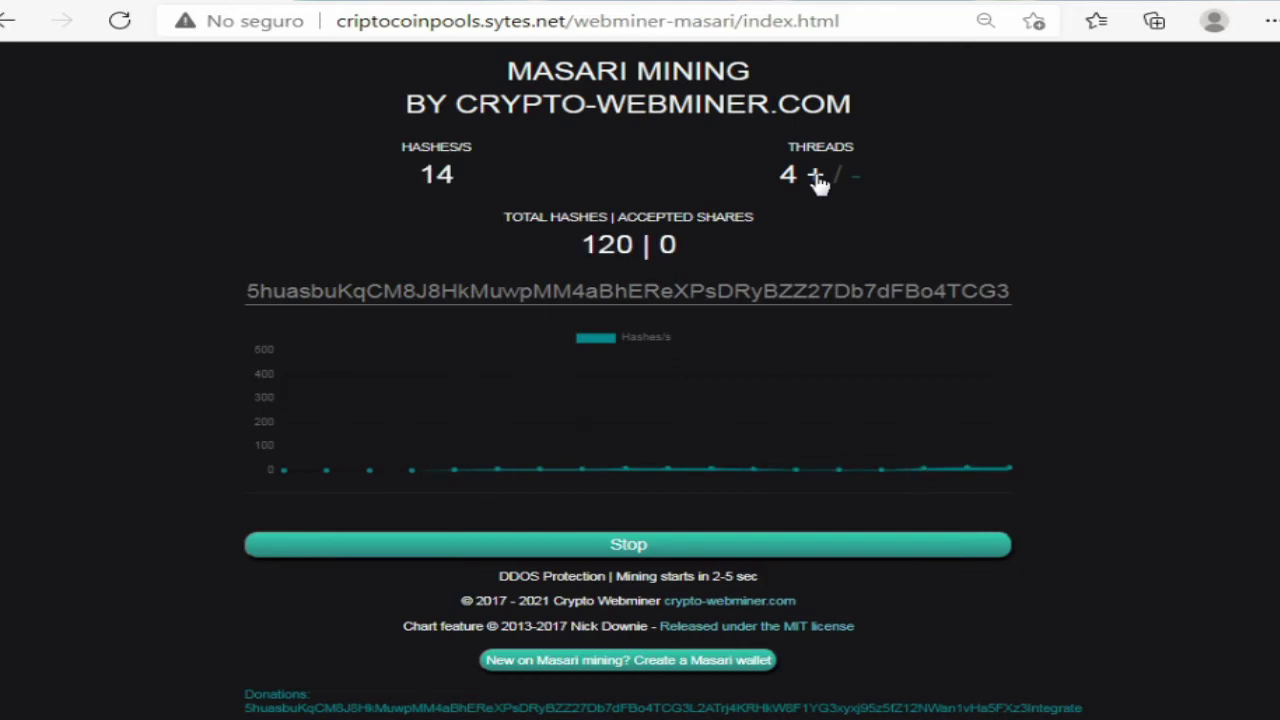
click(816, 176)
click(816, 176)
click(816, 176)
click(816, 176)
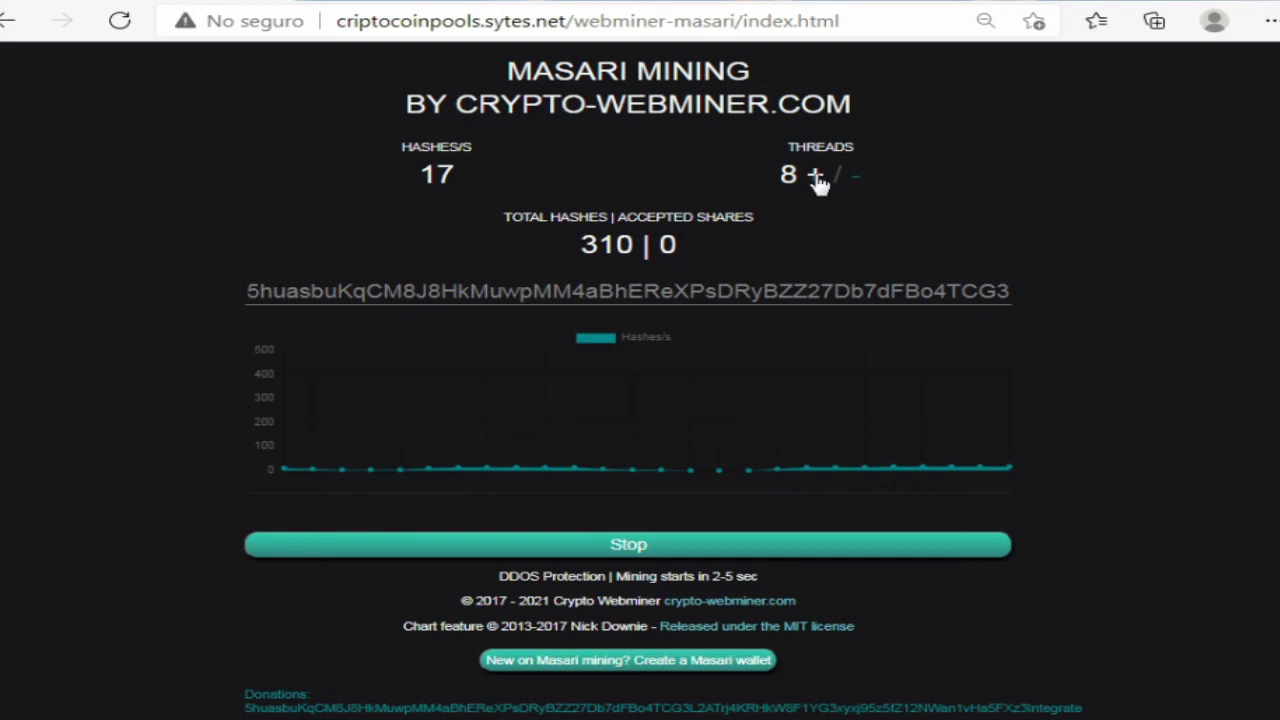
Step: Stop the Masari mining and return to the pool site's home page
click(690, 549)
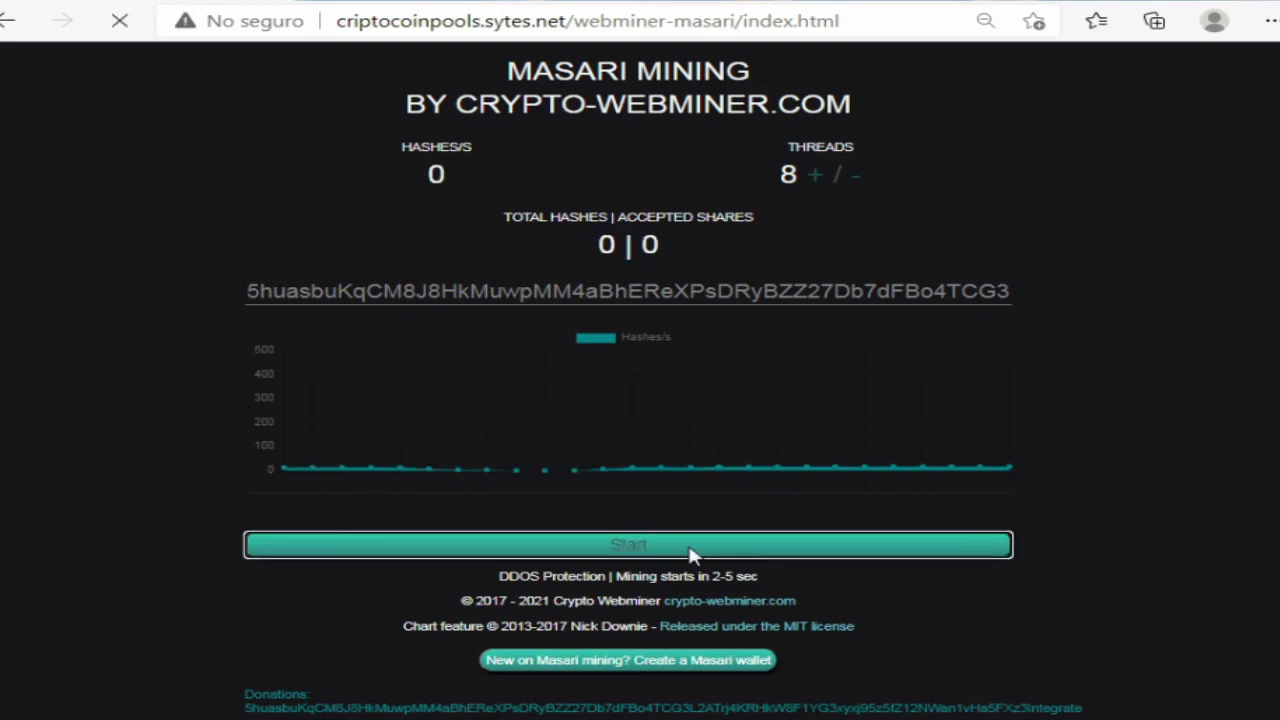
click(5, 28)
click(5, 28)
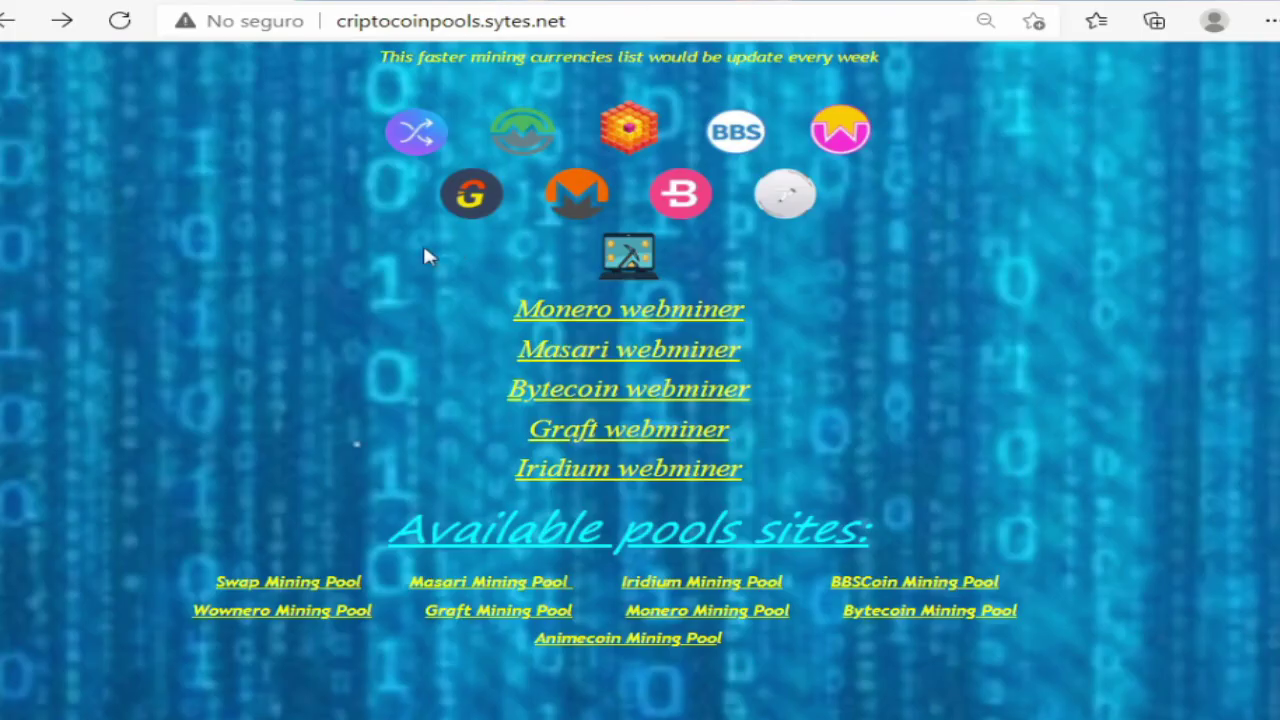